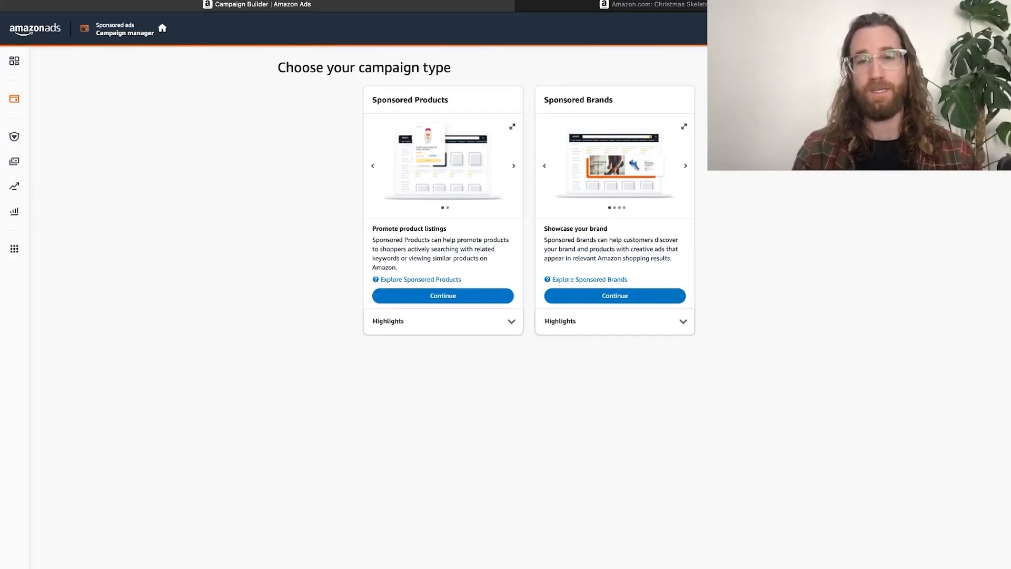
# Step: Open the Christmas Skeletons Kissing T-shirt listing and select its ASIN in the product details
pyautogui.click(664, 5)
pyautogui.scroll(-1, 502, 231)
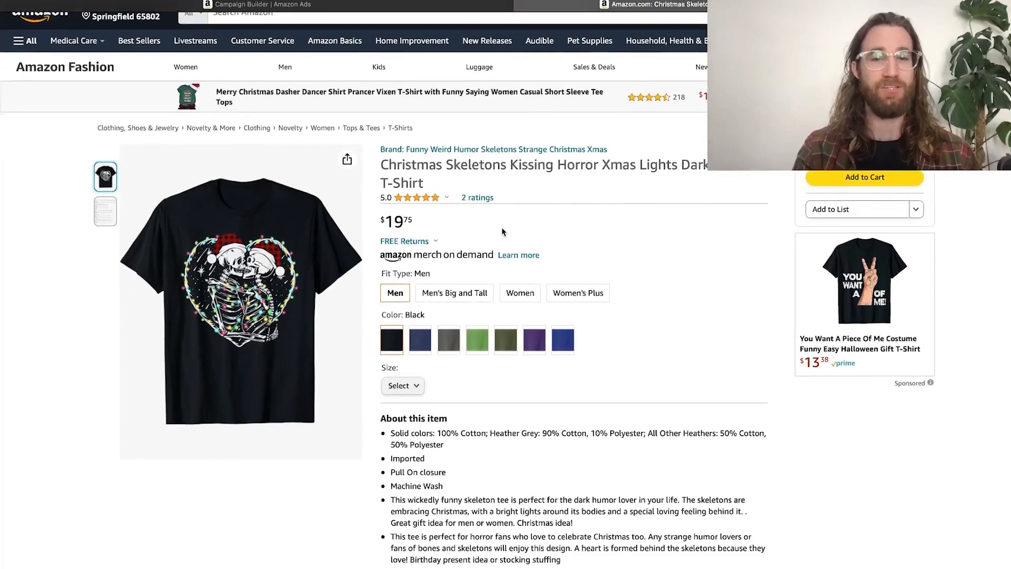
pyautogui.scroll(-15, 502, 231)
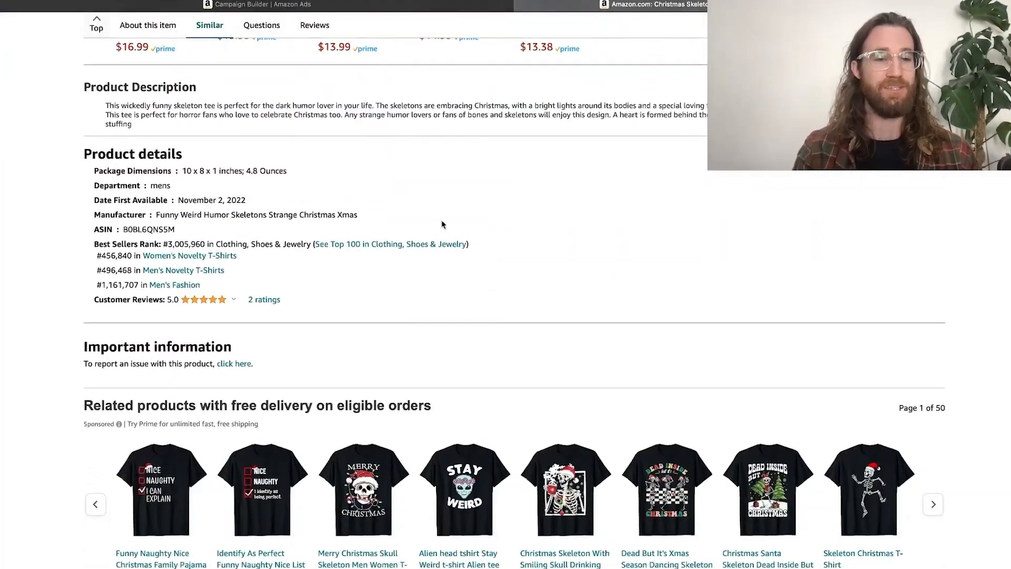
pyautogui.doubleClick(132, 228)
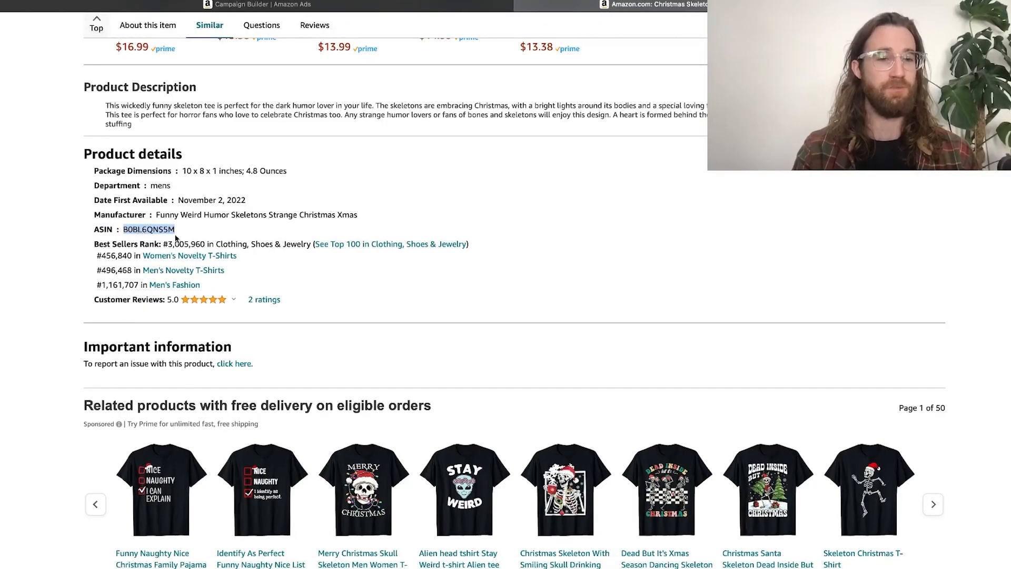
# Step: Return to the start of the T-shirt listing and check its web address for the ASIN
pyautogui.scroll(15, 388, 180)
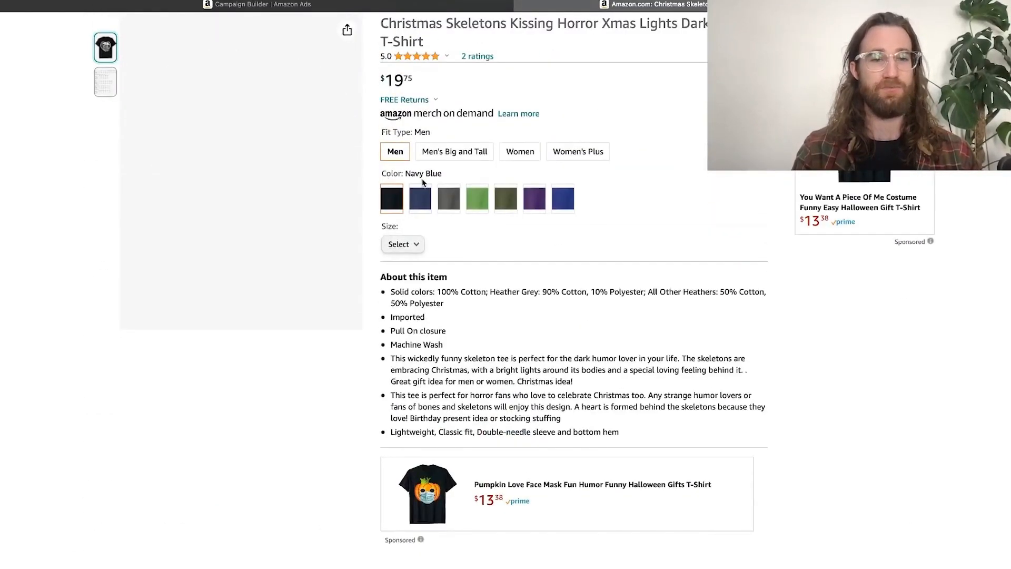
pyautogui.scroll(4, 463, 261)
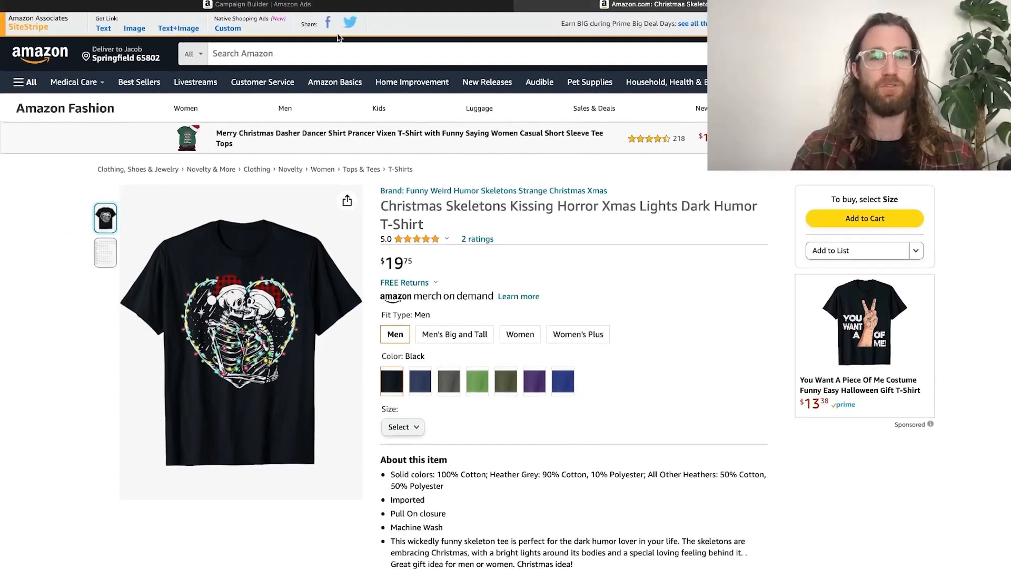
pyautogui.press('super+l')
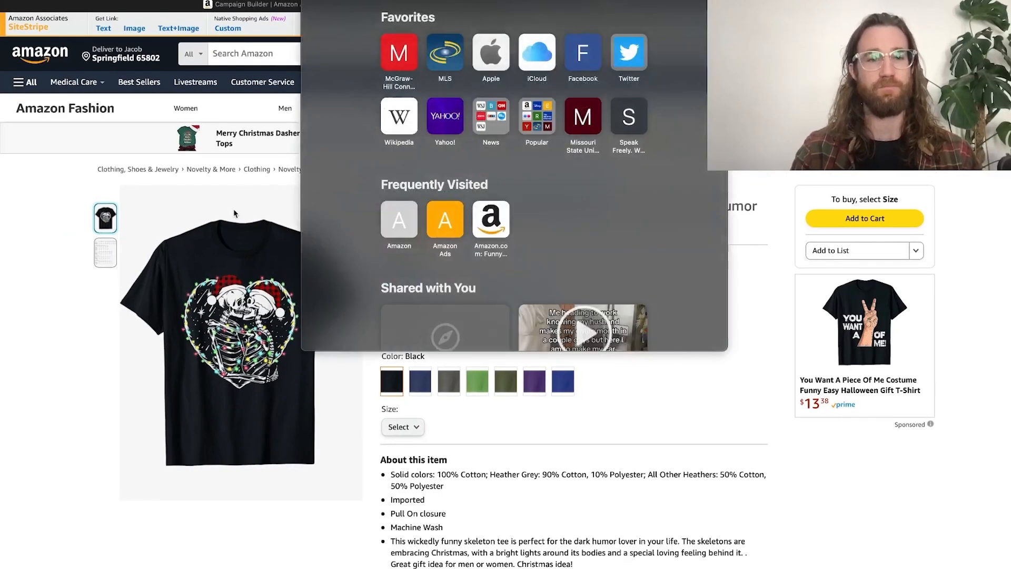
pyautogui.click(234, 212)
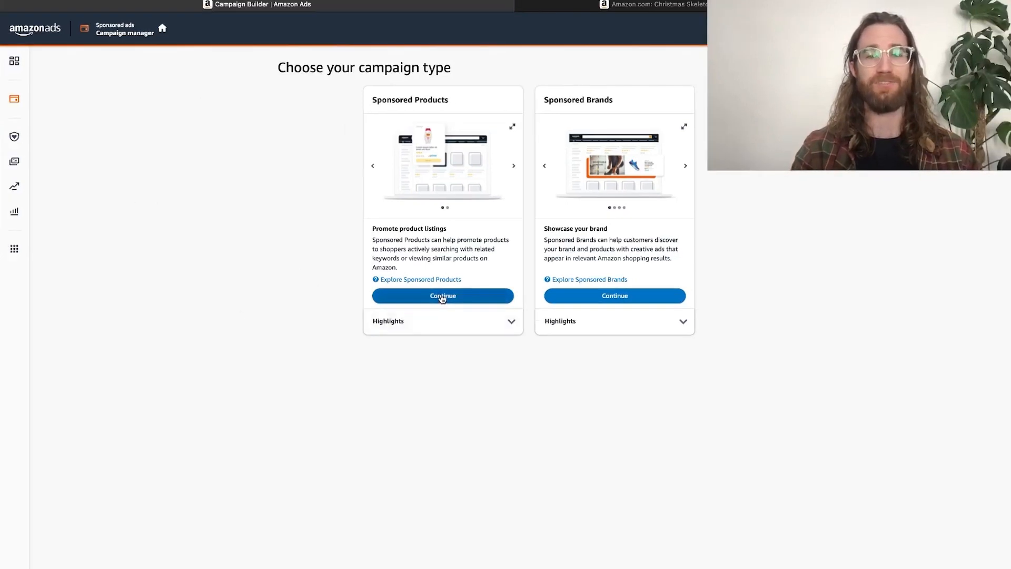
# Step: Start a Sponsored Products campaign and replace "Ad group" in the ad group name with "Prospecting", keeping the date
pyautogui.click(446, 297)
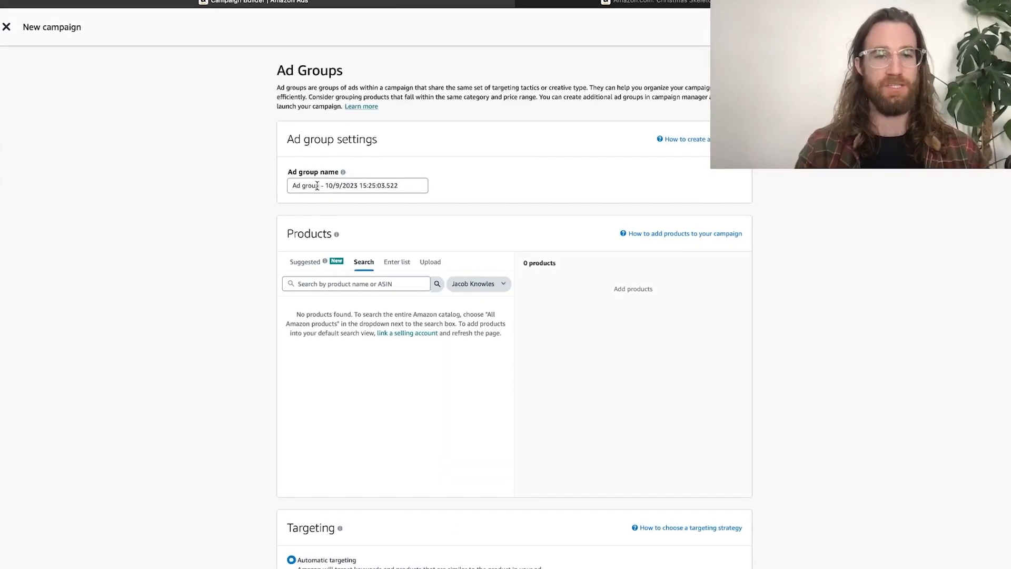
pyautogui.click(321, 186)
pyautogui.moveTo(319, 185); pyautogui.dragTo(267, 187)
pyautogui.write('Prospec')
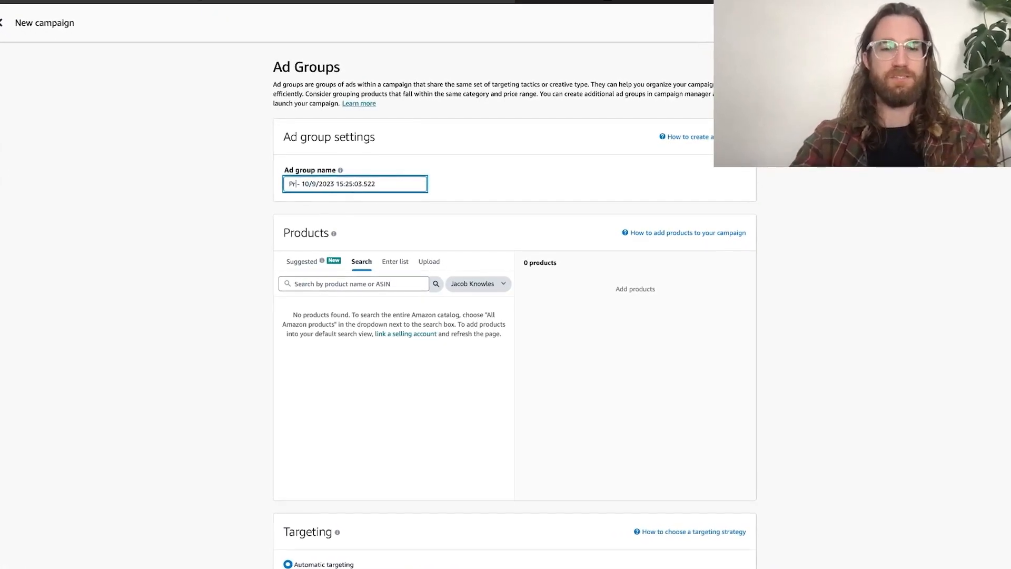
pyautogui.write('ting')
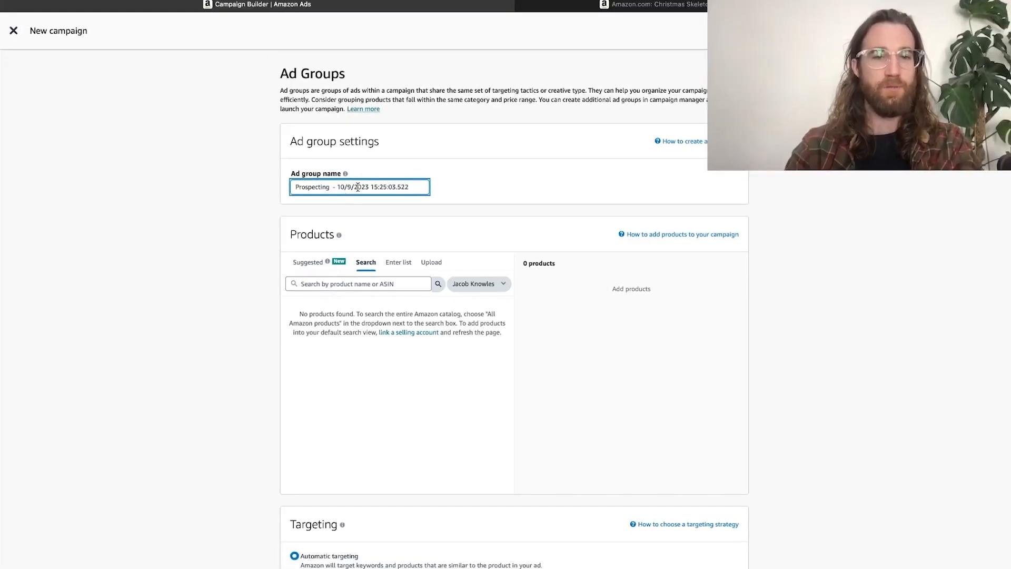
# Step: Set the ad group's product search scope to all Amazon products and make its search field ready for entry
pyautogui.scroll(-2, 354, 274)
pyautogui.click(340, 214)
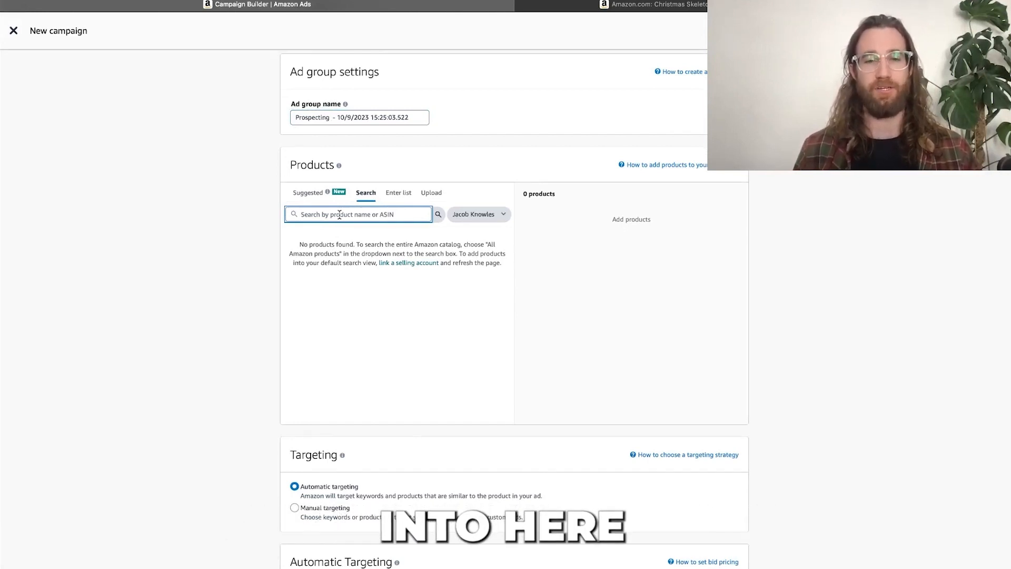
pyautogui.click(475, 215)
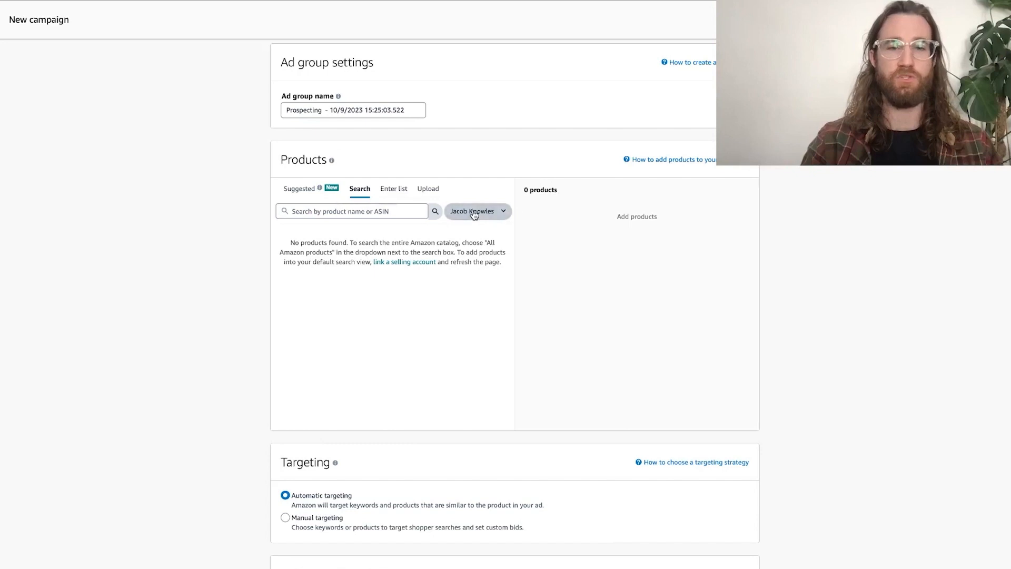
pyautogui.click(478, 232)
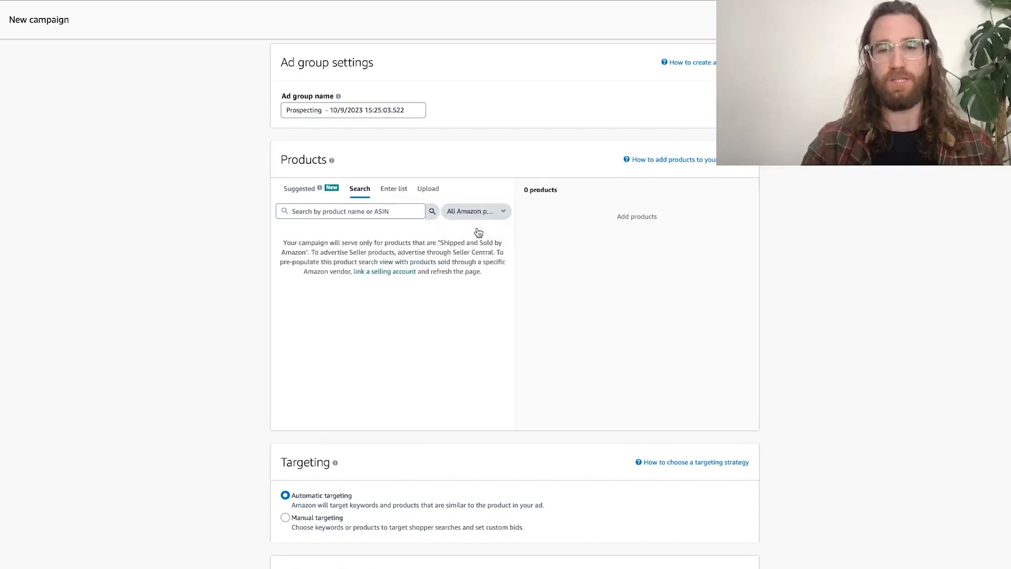
pyautogui.click(365, 213)
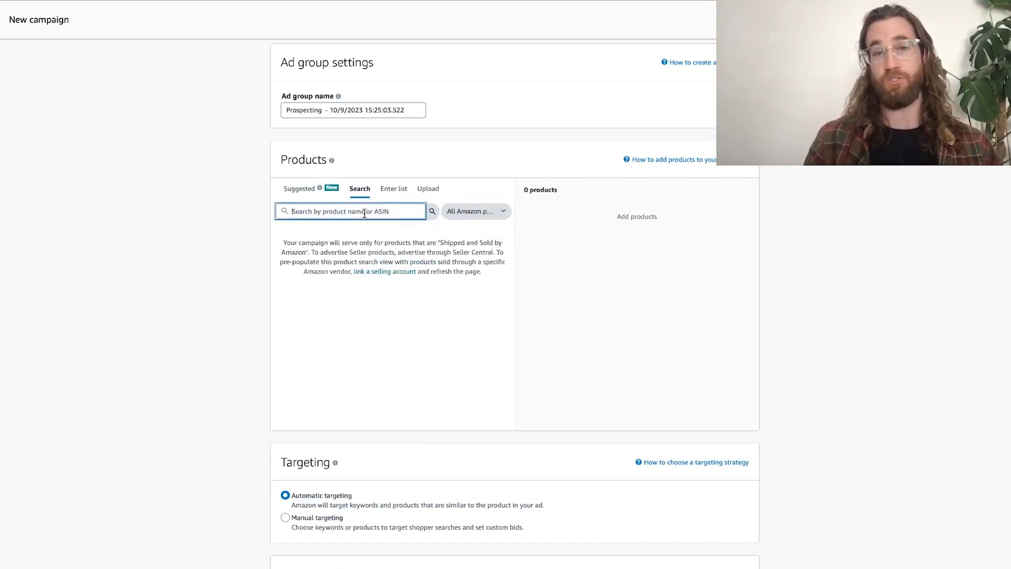
pyautogui.click(479, 216)
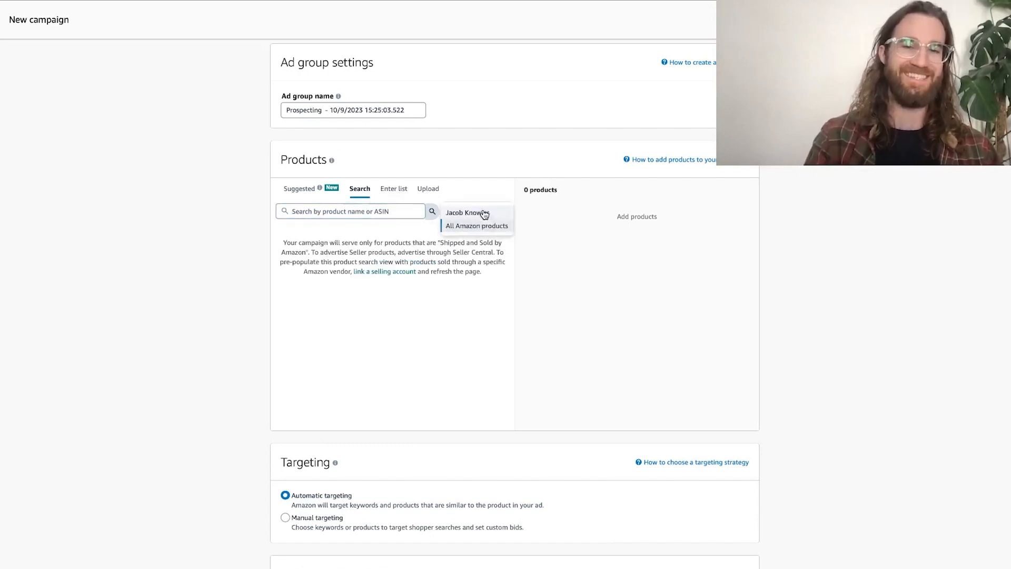
pyautogui.click(477, 216)
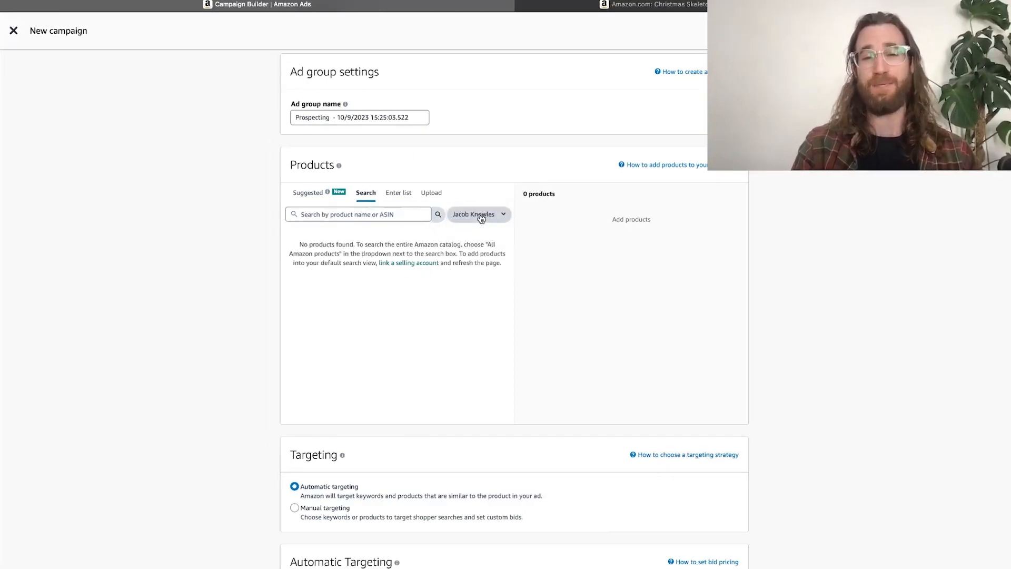
pyautogui.click(481, 218)
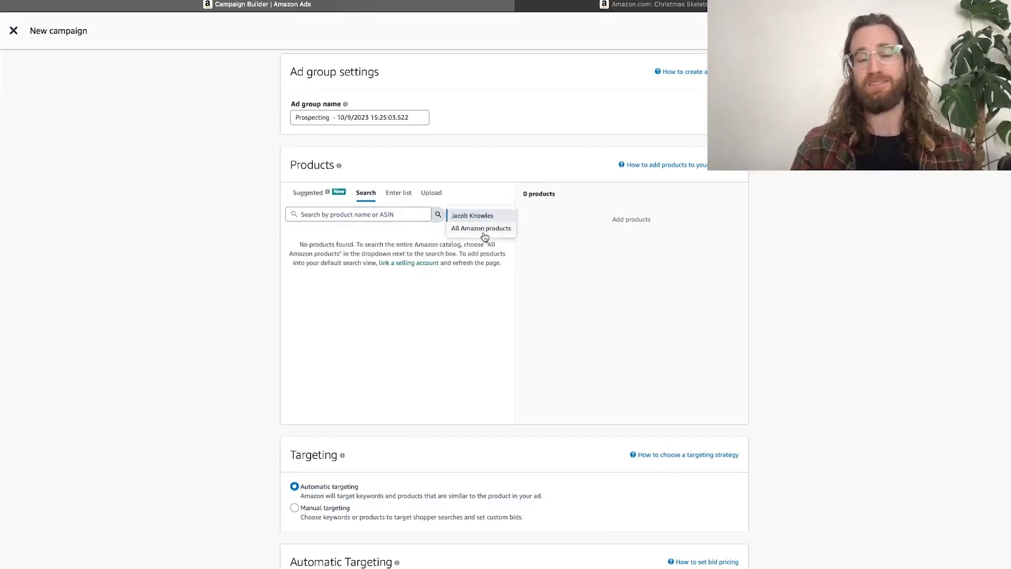
pyautogui.click(483, 229)
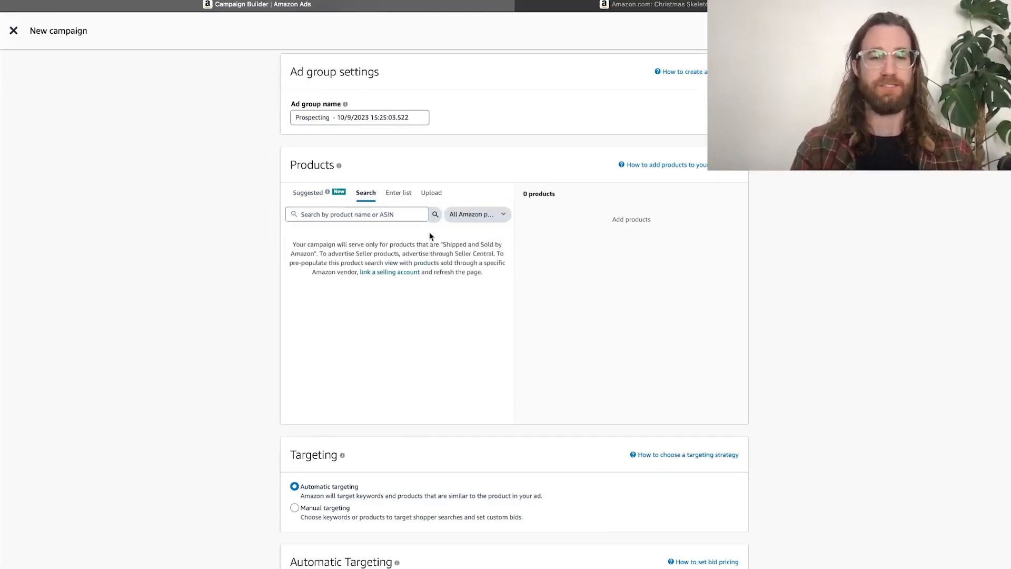
pyautogui.click(378, 217)
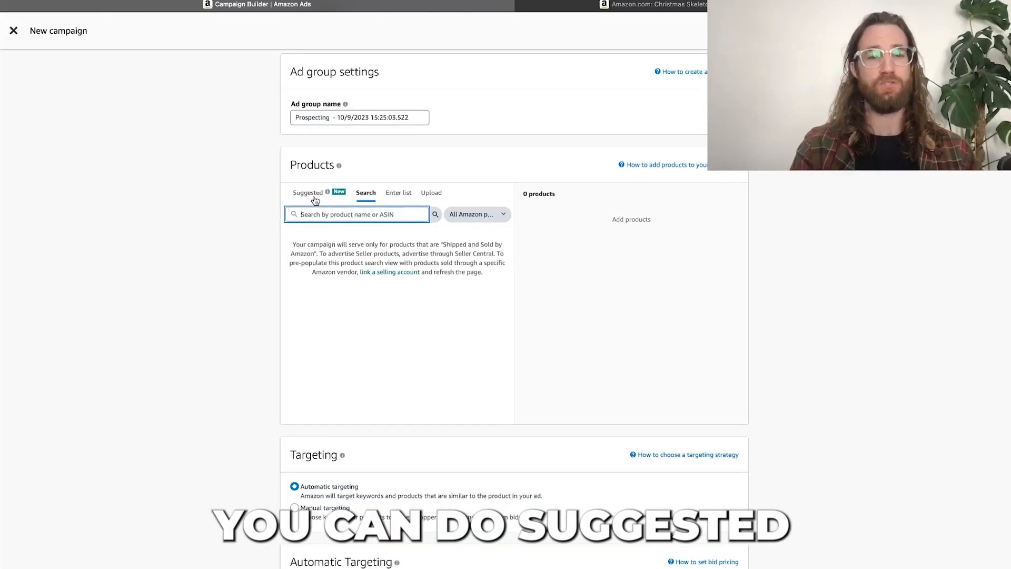
# Step: Switch the product selection to entering a list of ASINs and make the list ready for entry
pyautogui.click(396, 194)
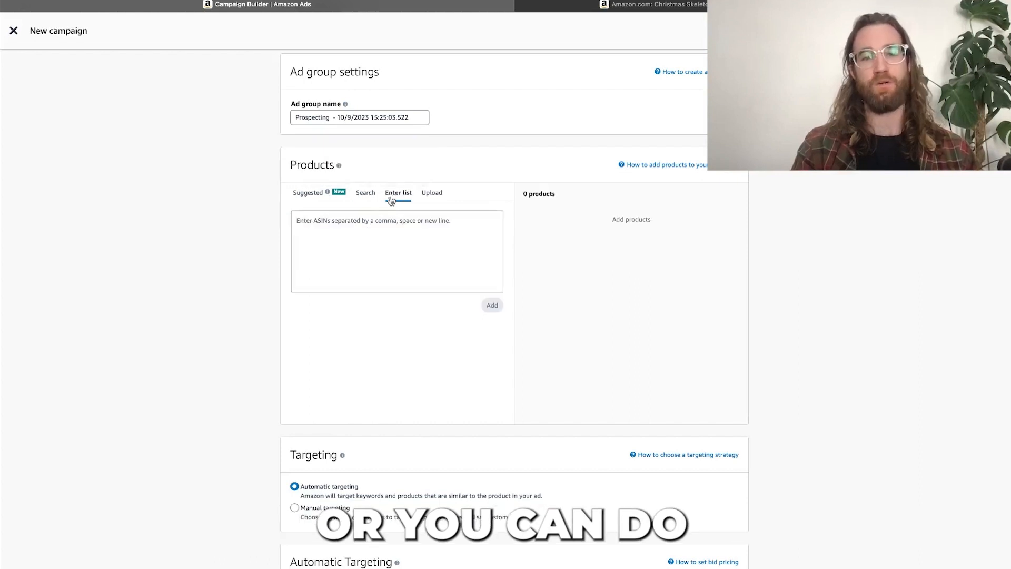
pyautogui.click(369, 225)
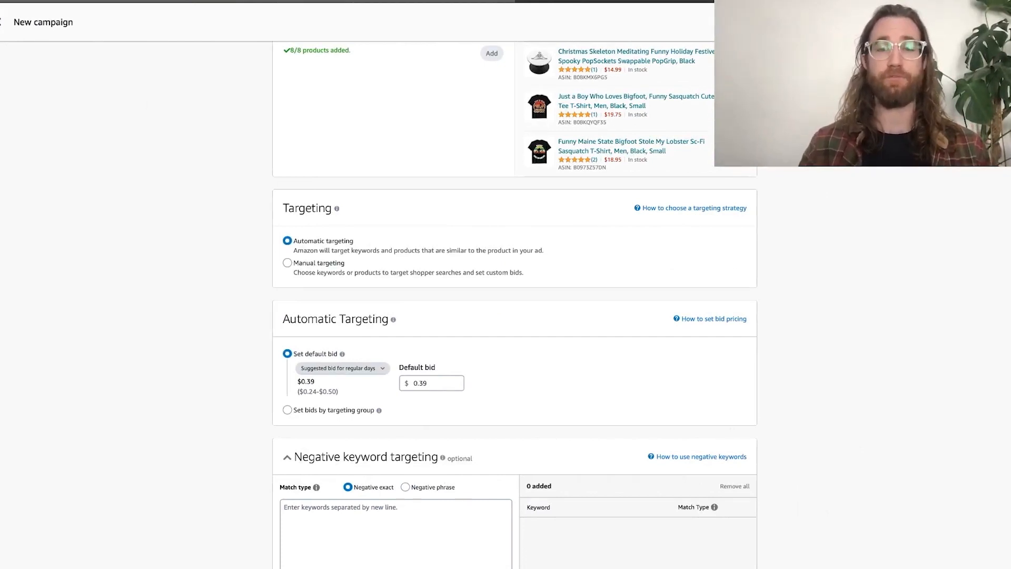
# Step: Review the targeting settings and change automatic targeting from a default bid to bids by targeting group
pyautogui.scroll(-3, 1009, 432)
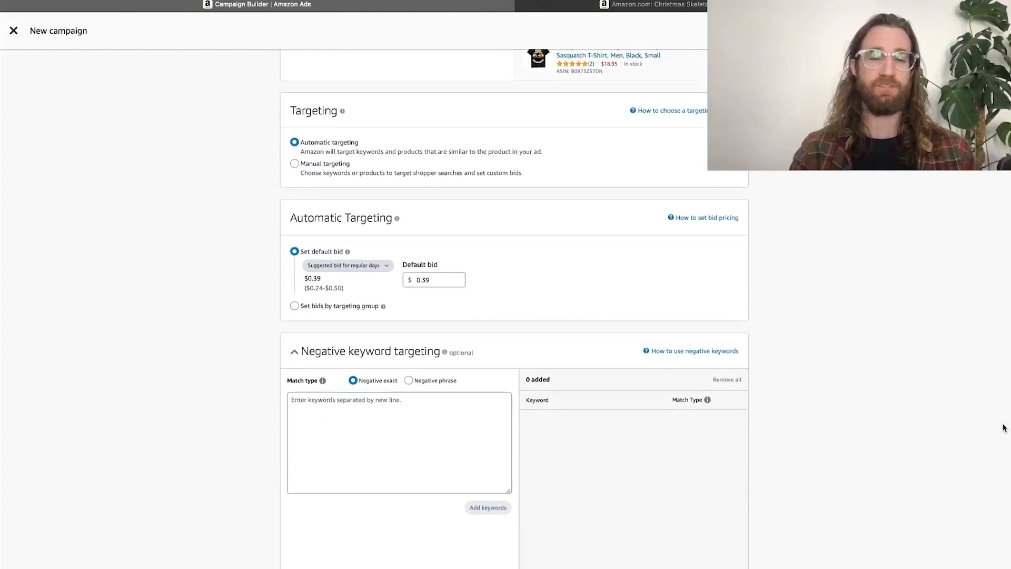
pyautogui.scroll(2, 1004, 427)
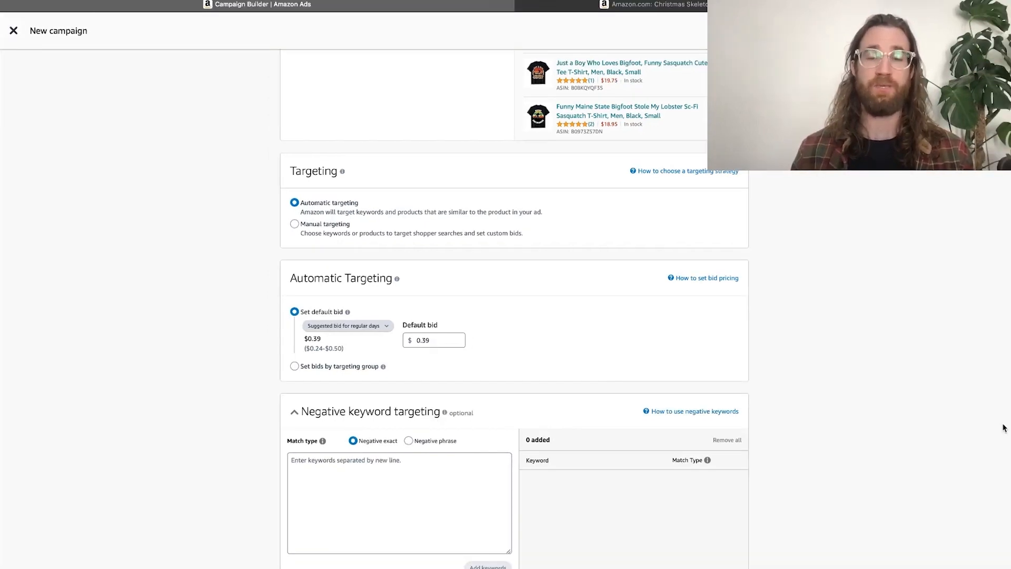
pyautogui.scroll(-2, 1004, 428)
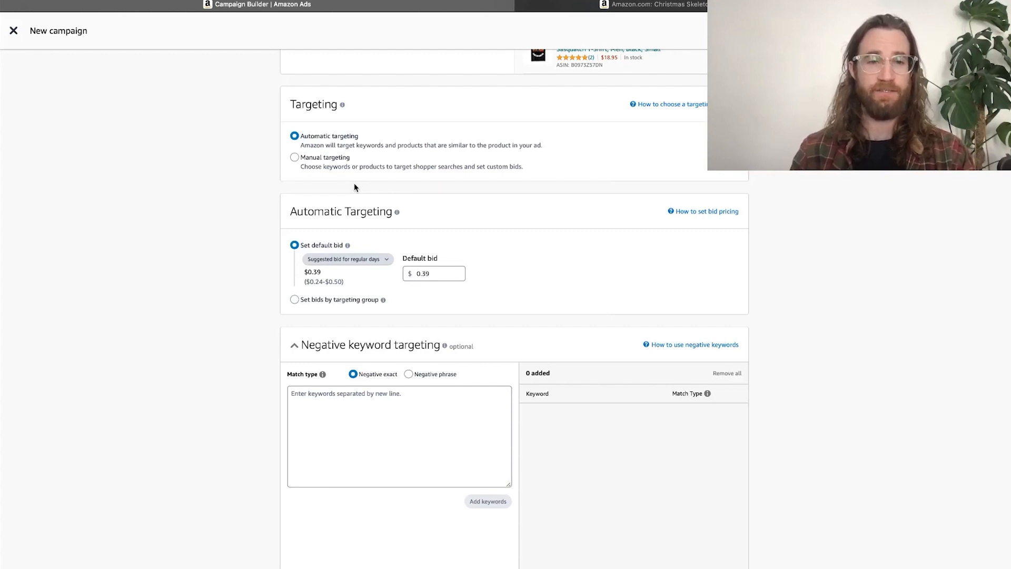
pyautogui.scroll(-3, 354, 187)
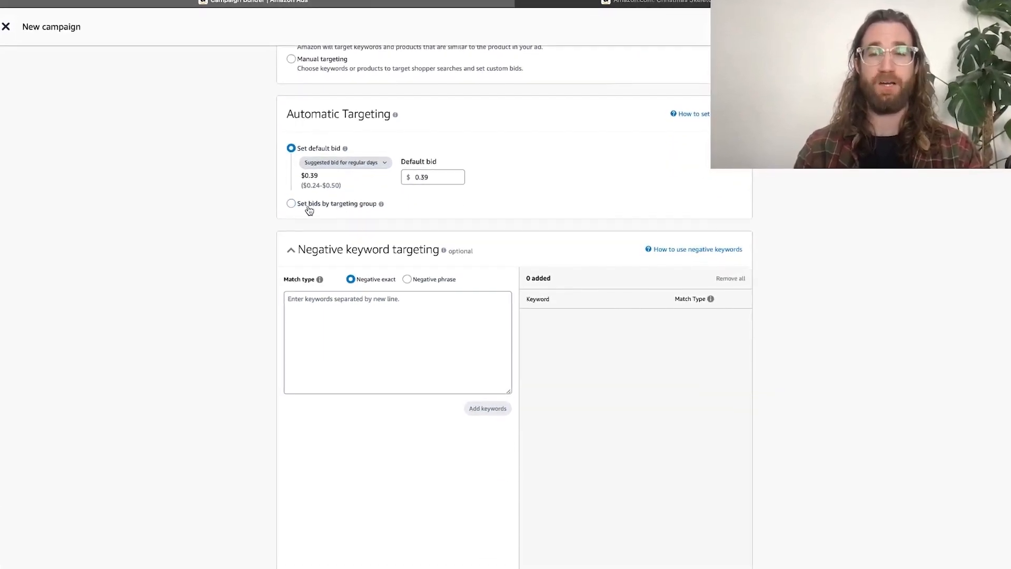
pyautogui.click(292, 205)
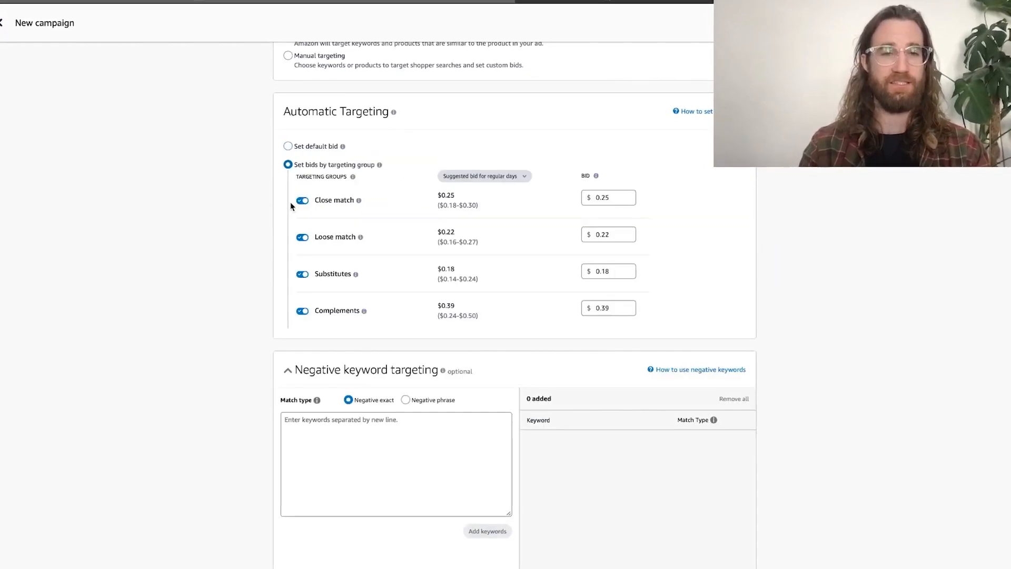
# Step: Set the close match bid to $0.09 and the loose match bid to $0.08
pyautogui.click(609, 198)
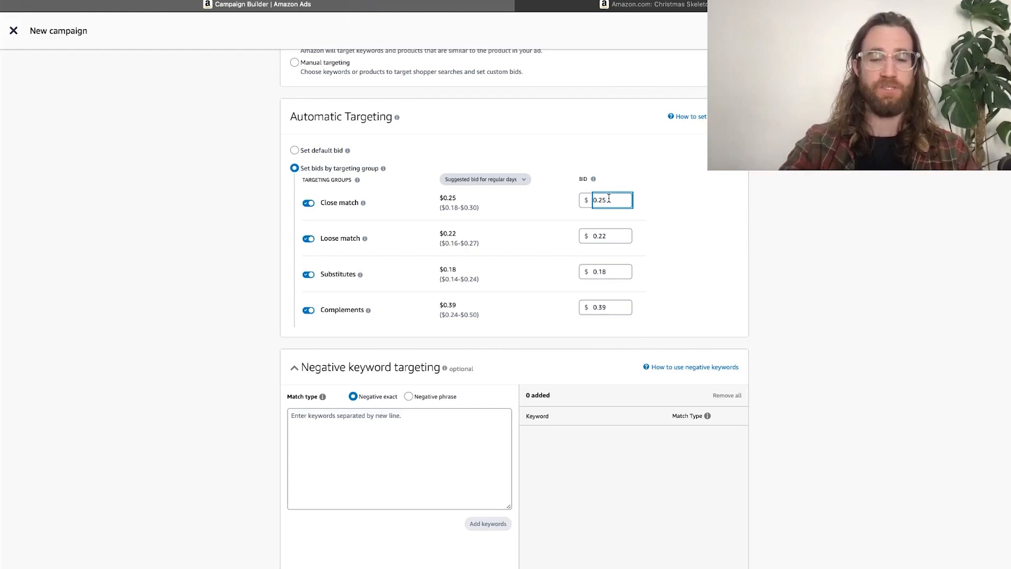
pyautogui.write('9')
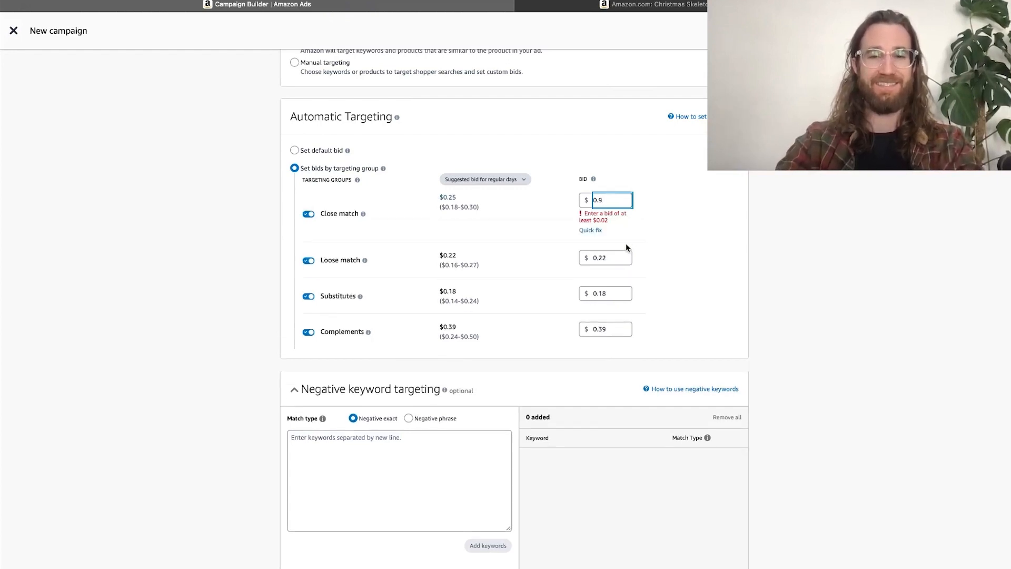
pyautogui.press('BackSpace')
pyautogui.write('09')
pyautogui.click(615, 237)
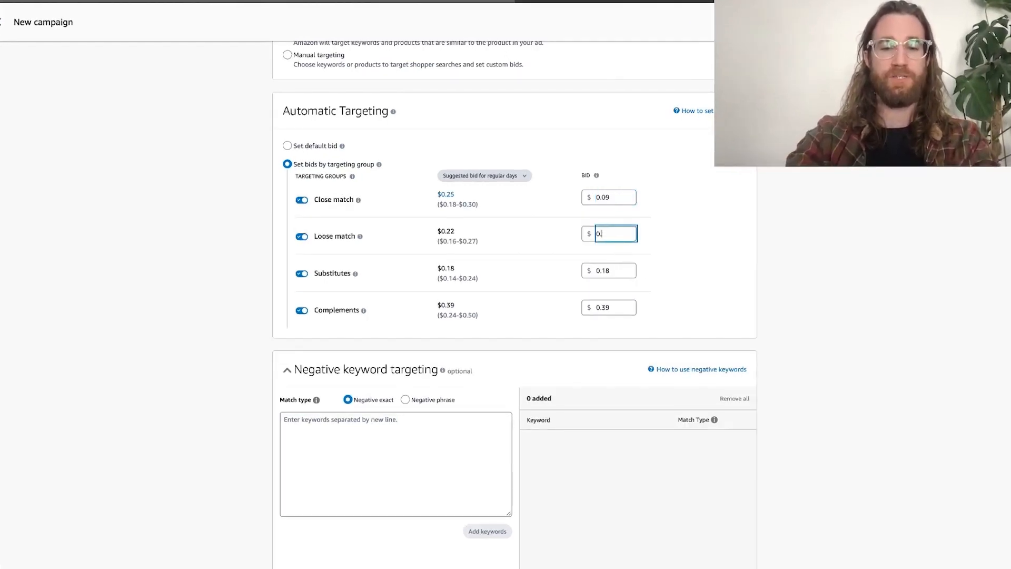
pyautogui.write('08')
# Step: Set the substitutes bid and the complements bid to $0.07 each
pyautogui.click(615, 270)
pyautogui.press('BackSpace')
pyautogui.press('BackSpace')
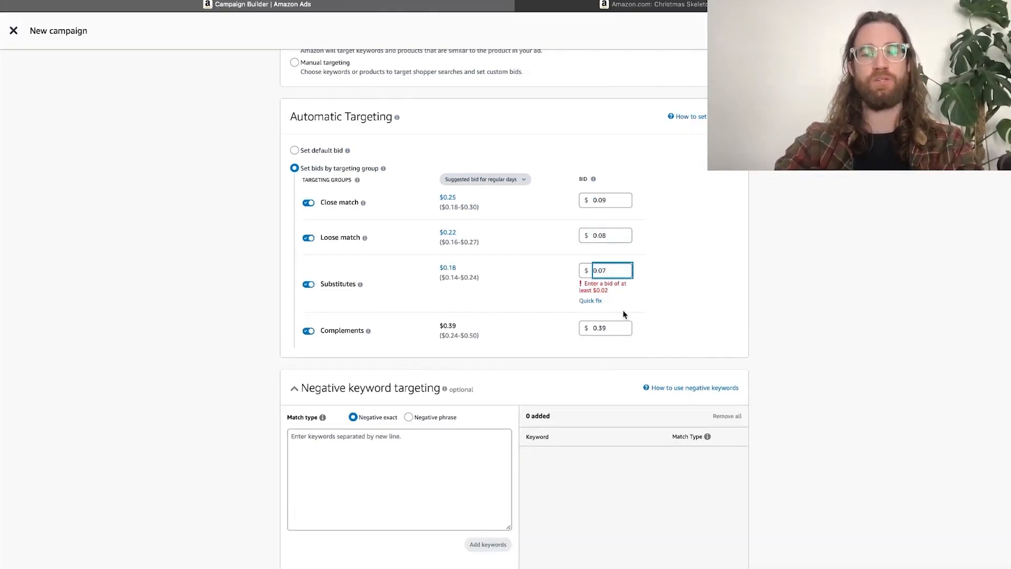
pyautogui.click(604, 311)
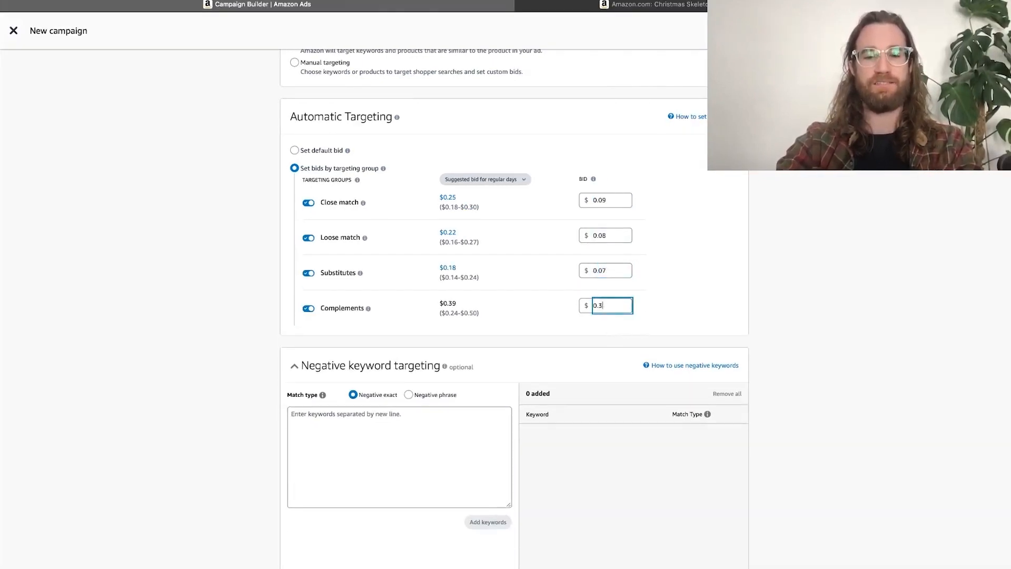
pyautogui.press('BackSpace')
pyautogui.write('07')
pyautogui.click(782, 273)
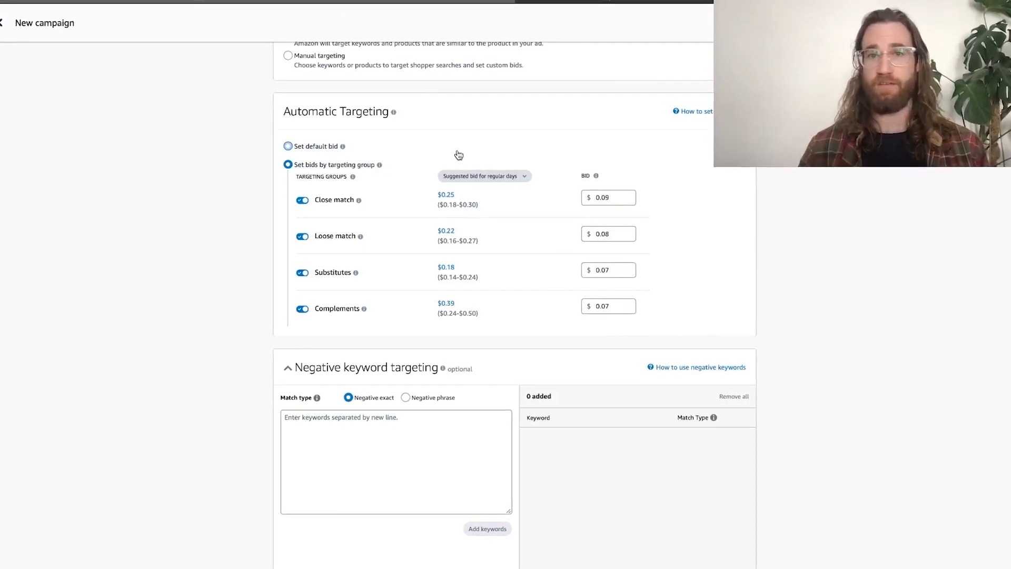
# Step: Skip the negative targeting sections and expand the bid adjustments by placement in the campaign bidding strategy
pyautogui.scroll(-10, 703, 221)
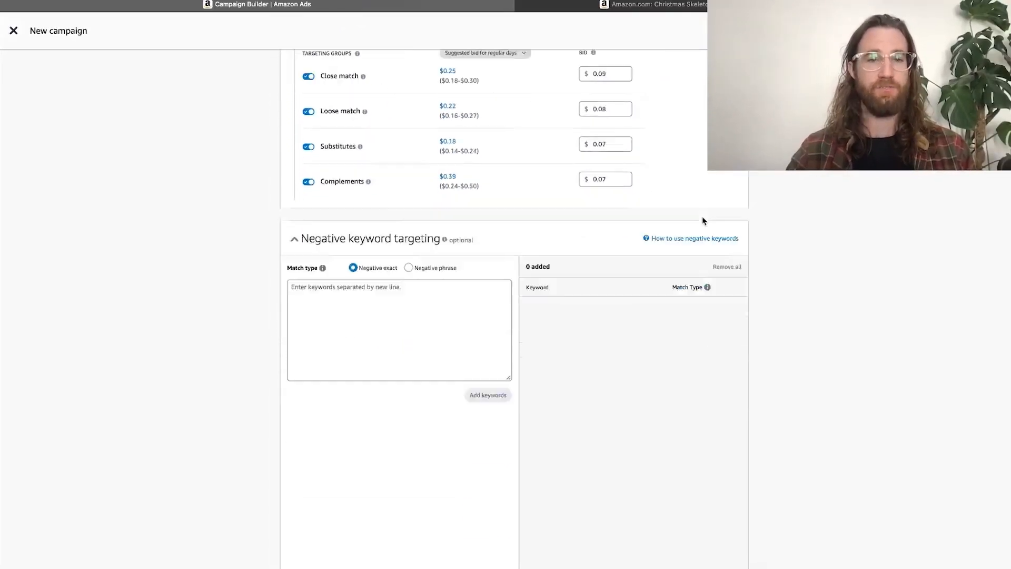
pyautogui.scroll(-8, 703, 220)
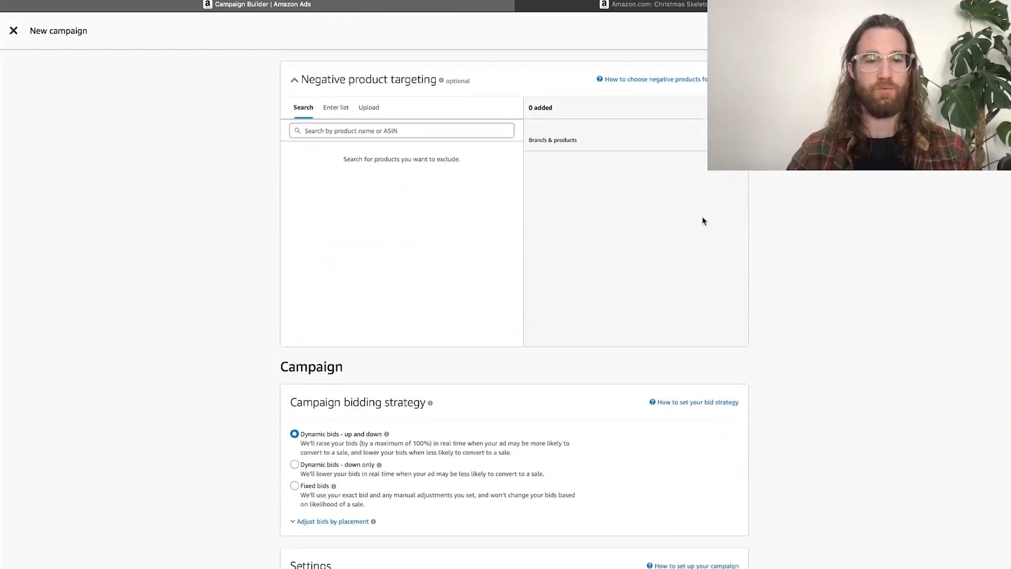
pyautogui.click(333, 273)
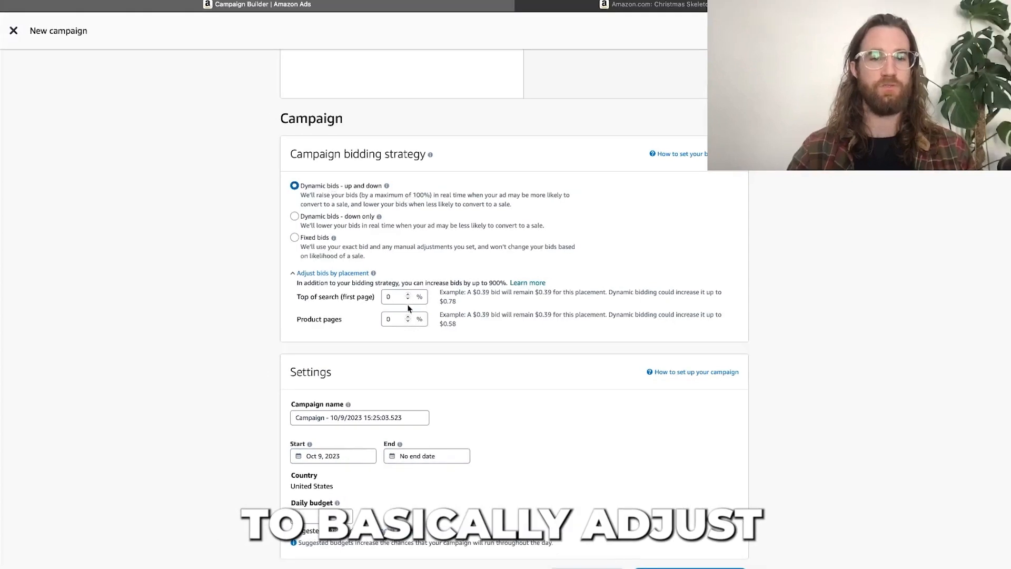
# Step: Set the placement bid adjustments to 350% for top of search (first page) and 100% for product pages
pyautogui.click(394, 298)
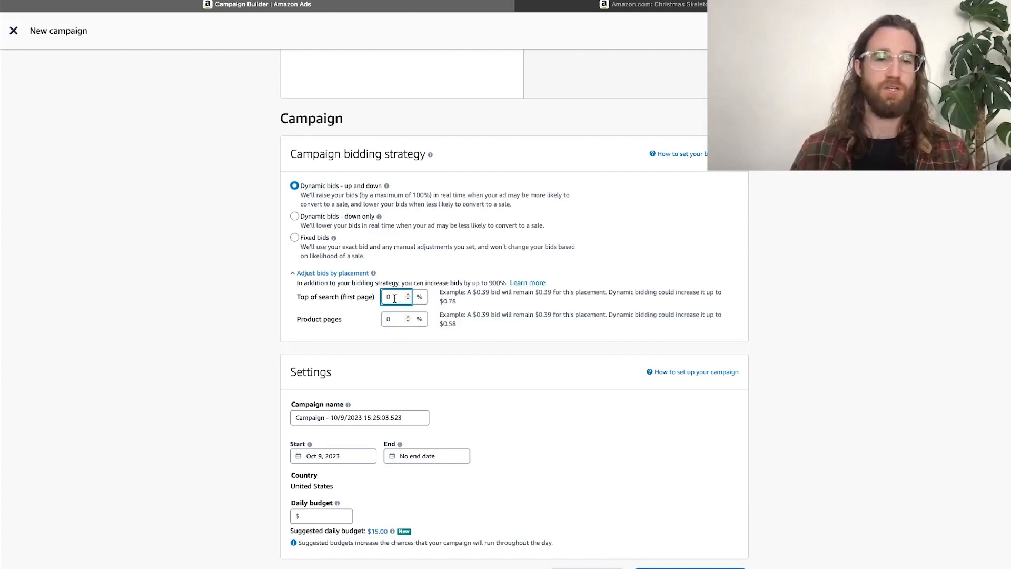
pyautogui.press('BackSpace')
pyautogui.write('3')
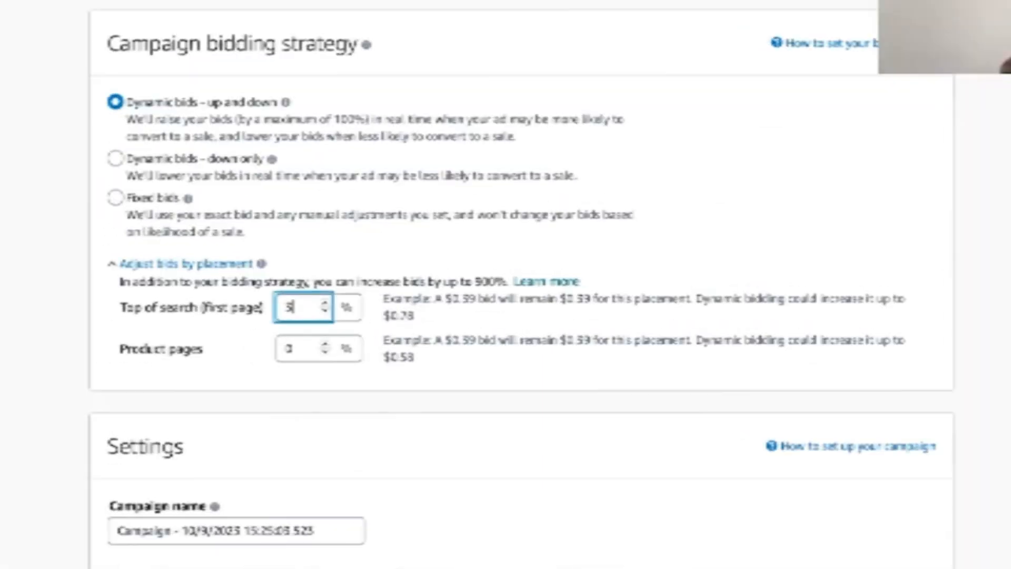
pyautogui.write('50')
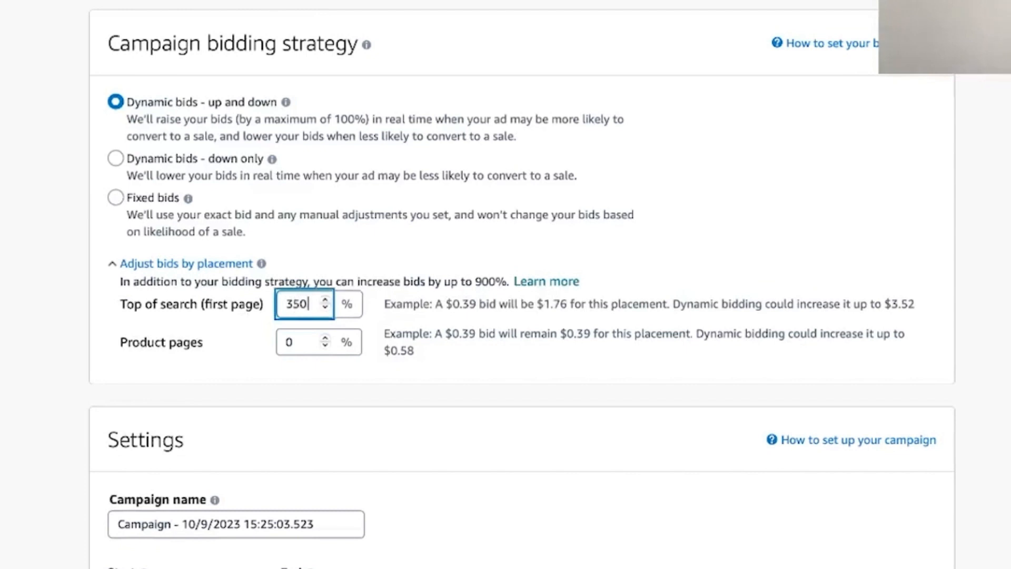
pyautogui.press('Tab')
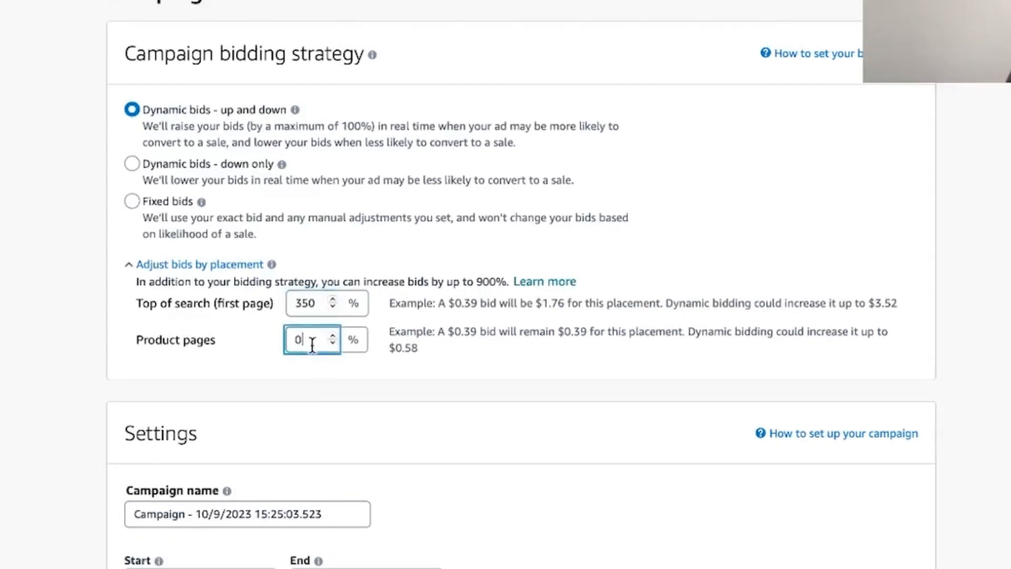
pyautogui.write('100')
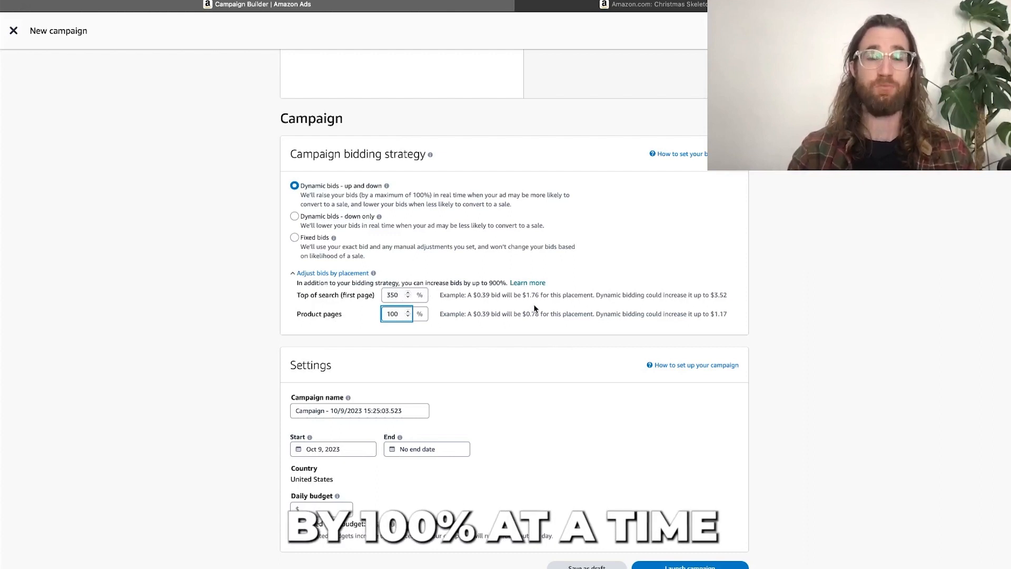
# Step: Raise the placement bid adjustments to 450% for top of search and 200% for product pages
pyautogui.doubleClick(394, 295)
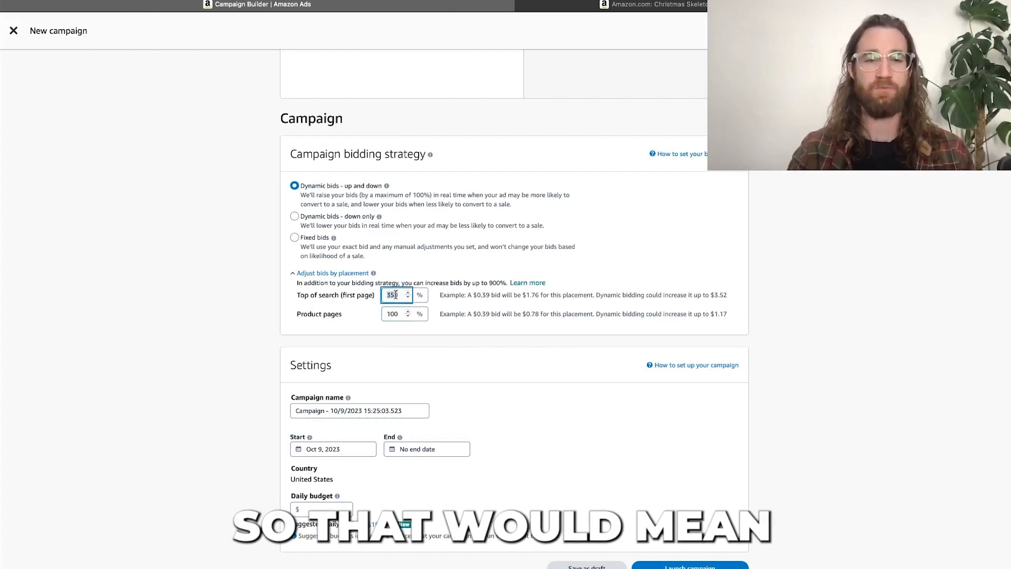
pyautogui.write('450')
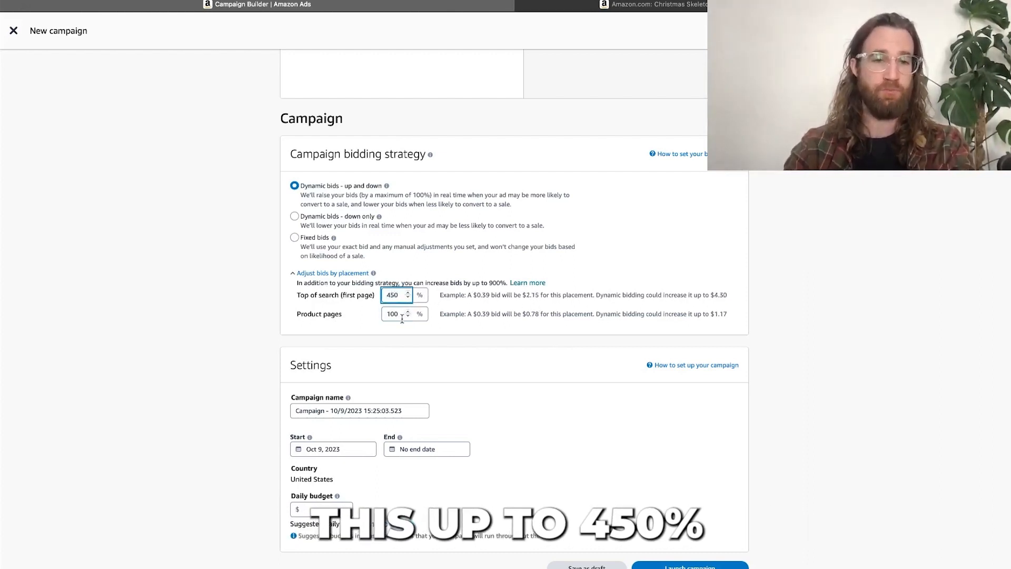
pyautogui.doubleClick(398, 314)
pyautogui.write('200')
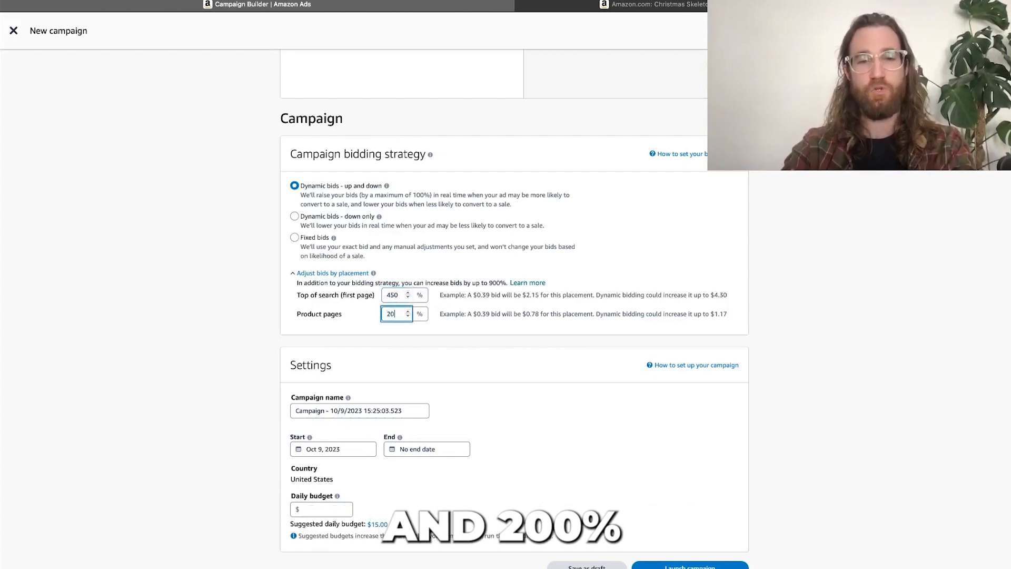
# Step: Return the product pages adjustment to 100% and the top of search adjustment to 350%
pyautogui.doubleClick(395, 314)
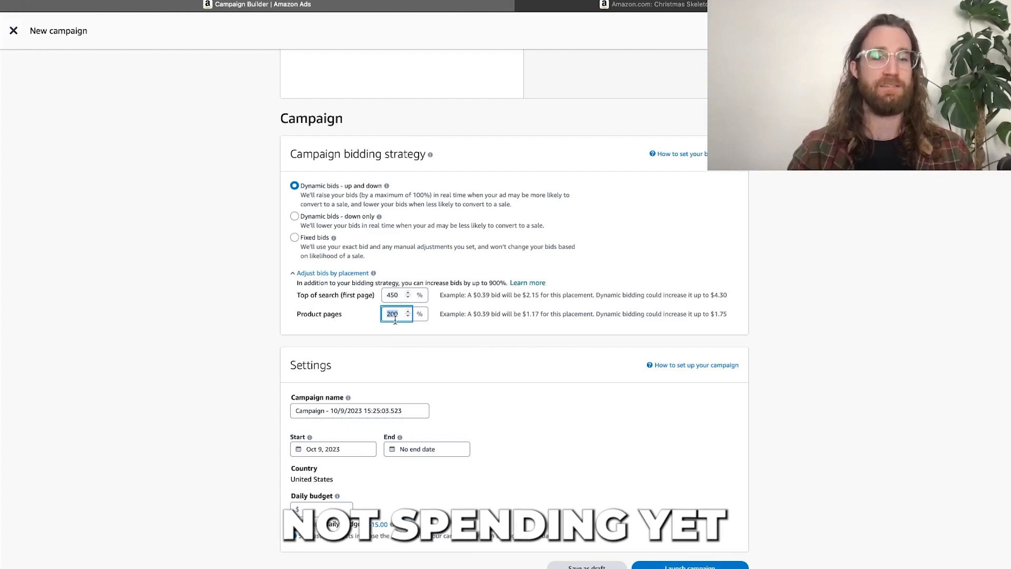
pyautogui.write('10')
pyautogui.doubleClick(388, 295)
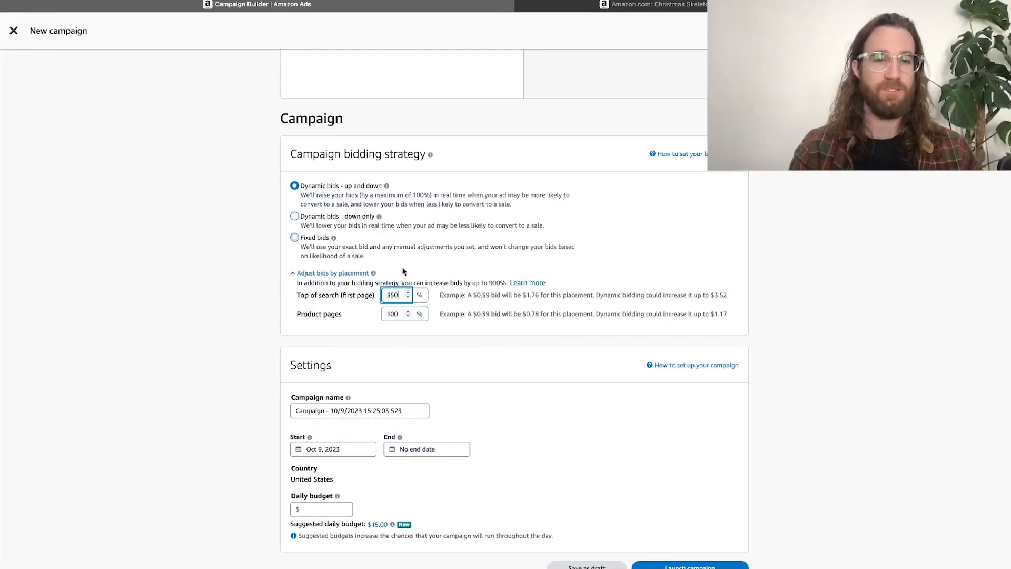
# Step: Replace the word "Campaign" in the campaign name with "Prospecting" and set the daily budget to $1.00
pyautogui.scroll(-3, 535, 310)
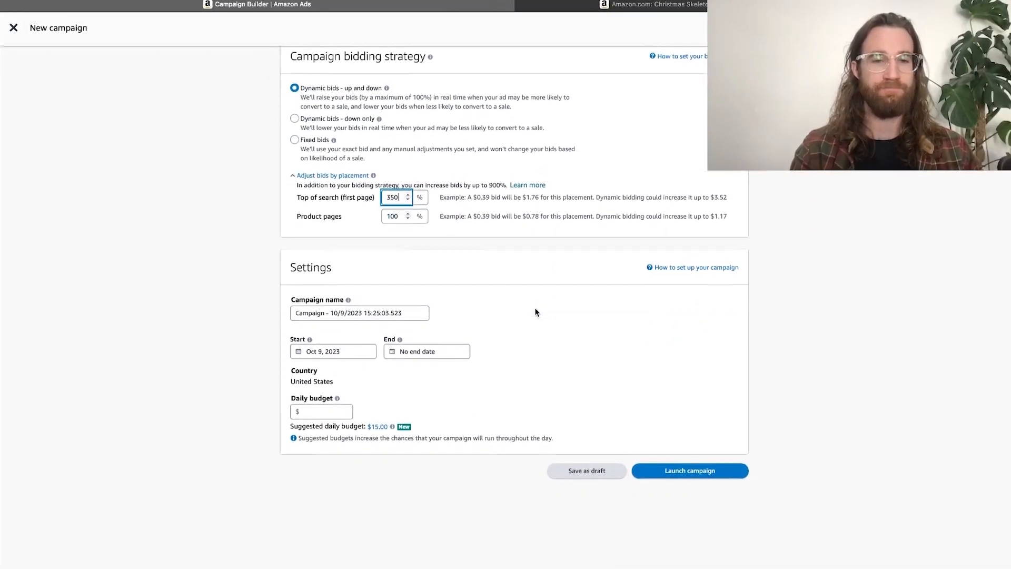
pyautogui.doubleClick(305, 313)
pyautogui.write('Prospecting')
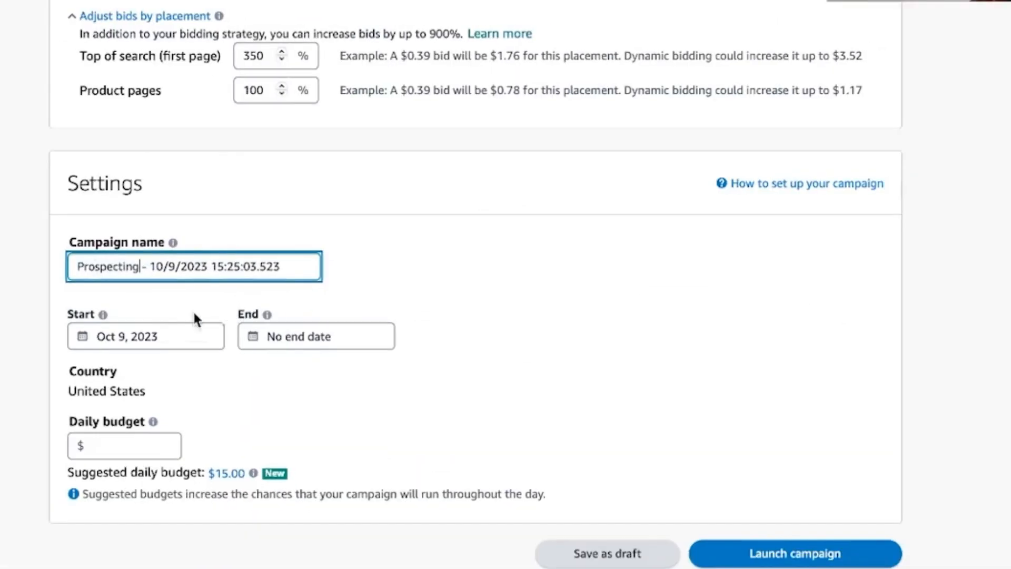
pyautogui.click(130, 447)
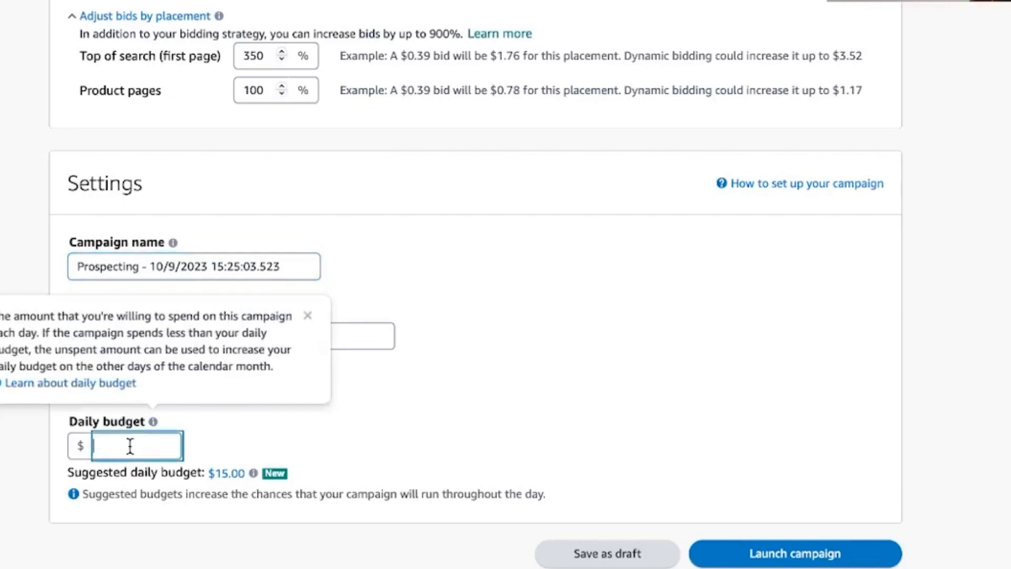
pyautogui.write('1')
pyautogui.click(266, 414)
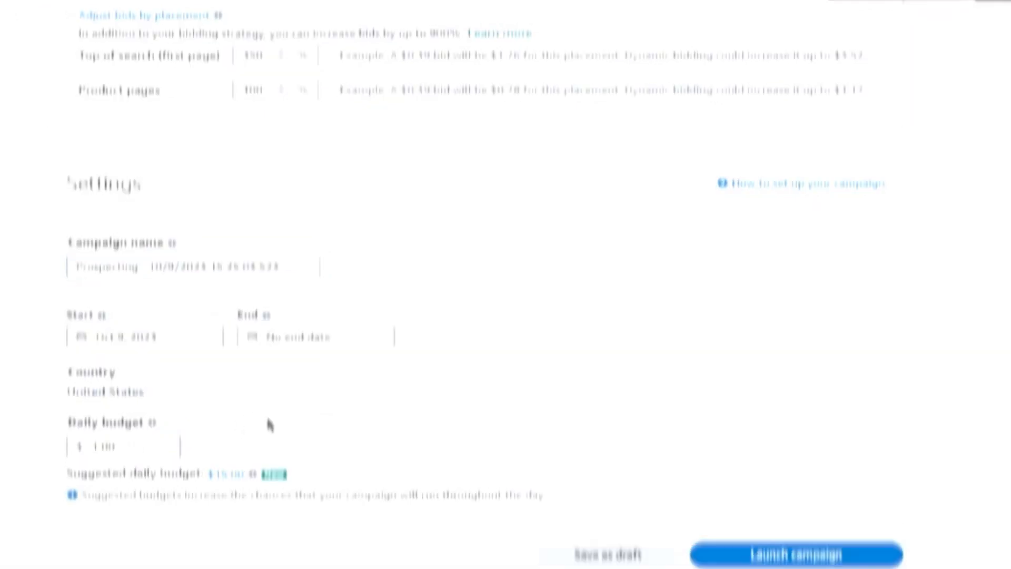